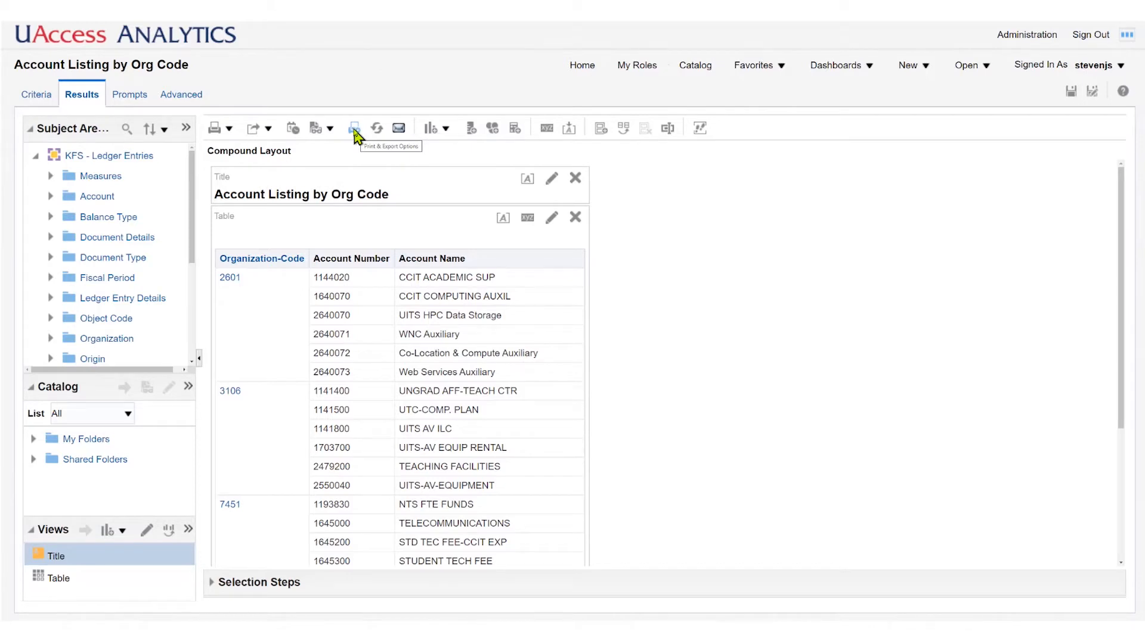
Set the analysis's print and export options to print all rows
left_click(354, 133)
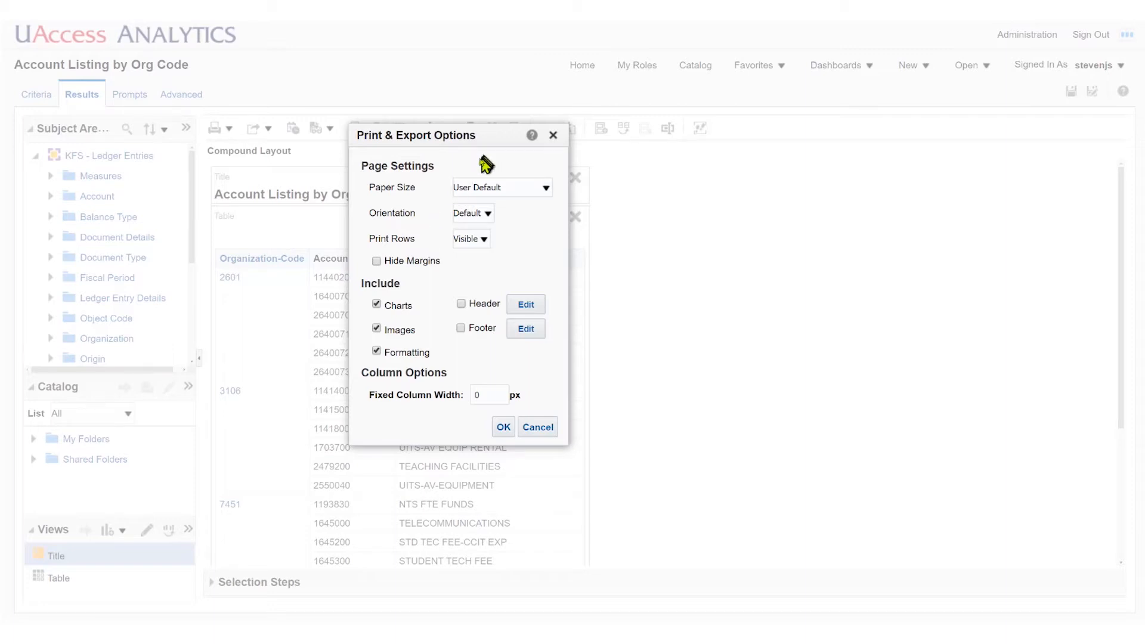
left_click_drag(488, 133, 669, 172)
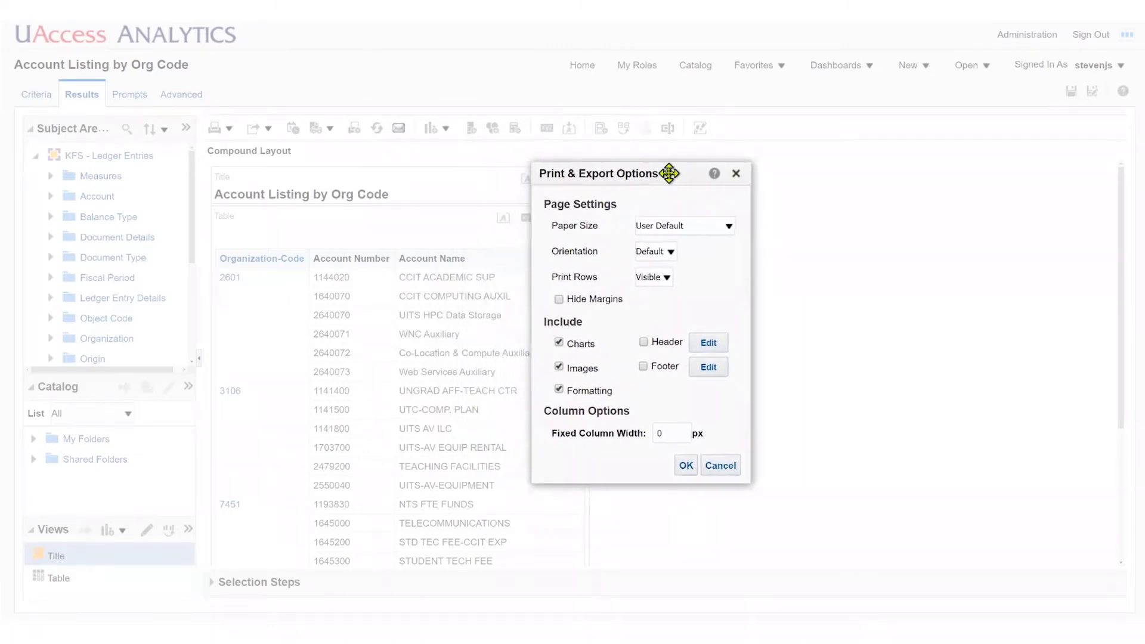
left_click(666, 278)
left_click(654, 305)
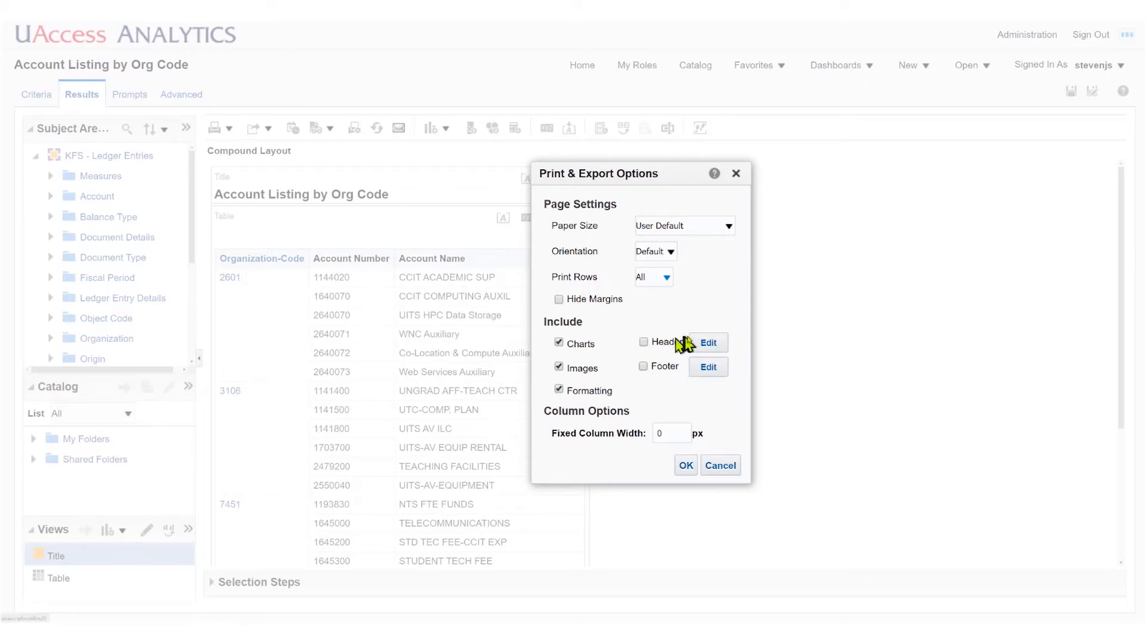
Edit the print header and enter "The University of Arizona" in bold in its first full-width section
left_click(708, 344)
left_click_drag(785, 342, 375, 225)
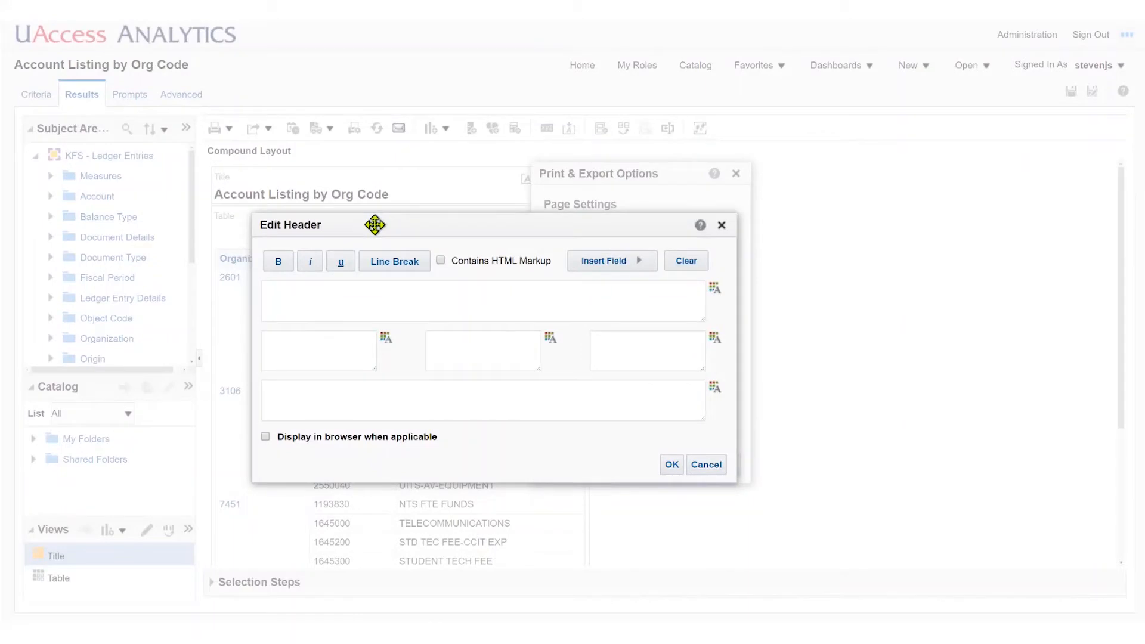
left_click(485, 288)
type("The University of Arizona")
left_click_drag(539, 291, 434, 291)
left_click(277, 263)
Add a line break and an italic second line, "University Analytics & Institutional Research (UAIR)", to the header's first section
left_click(557, 294)
left_click(555, 291)
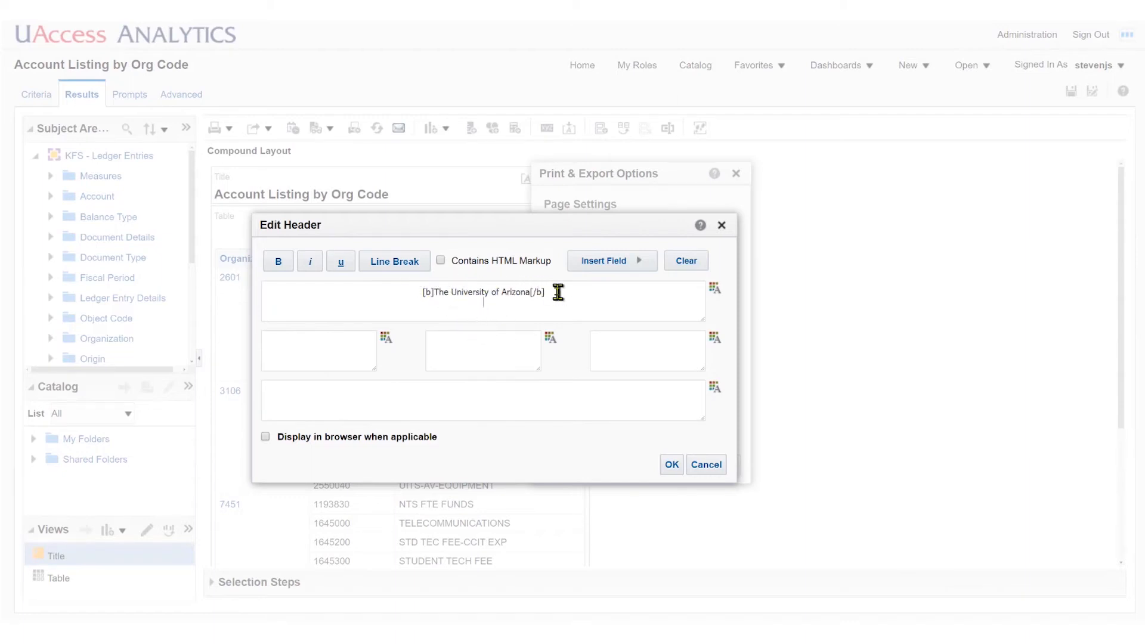
left_click(398, 263)
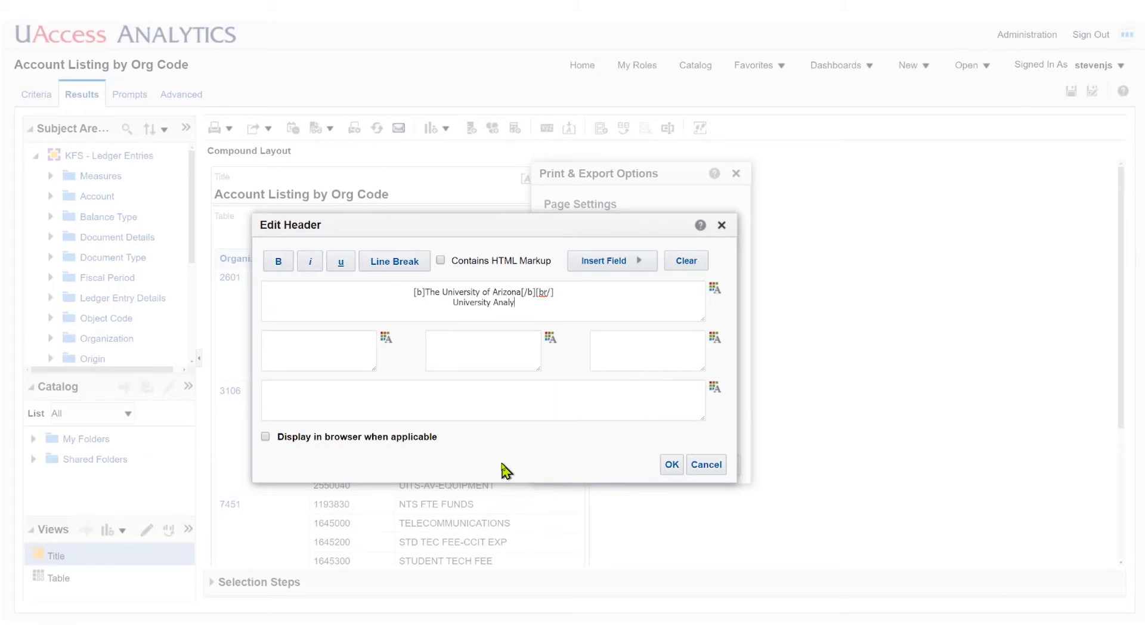
type("& Institutional Research (")
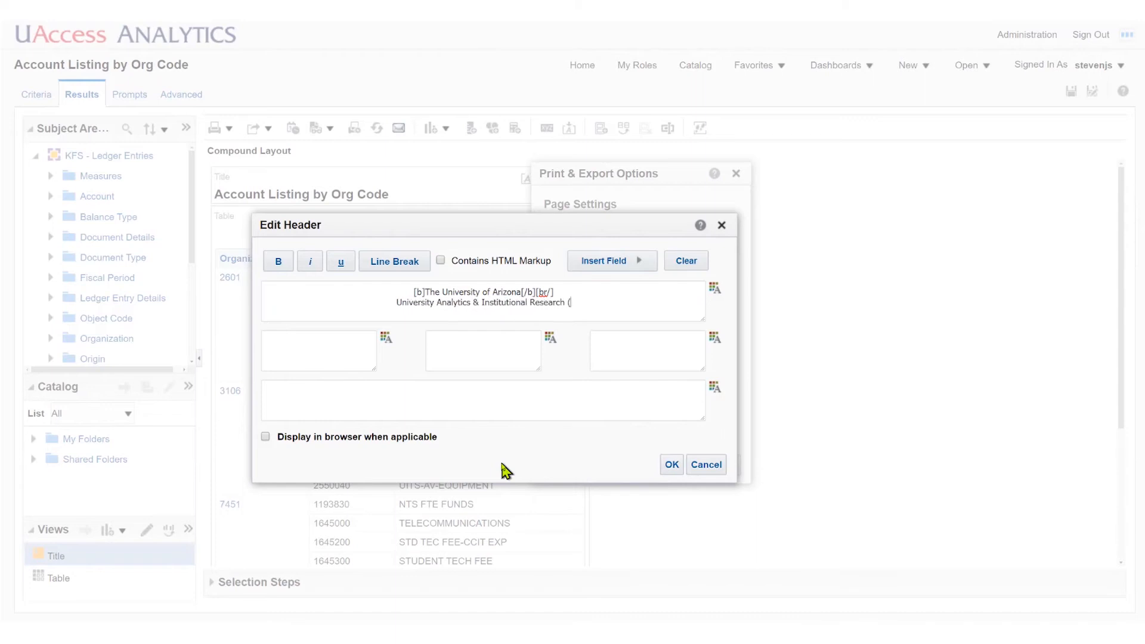
type("UAIR)")
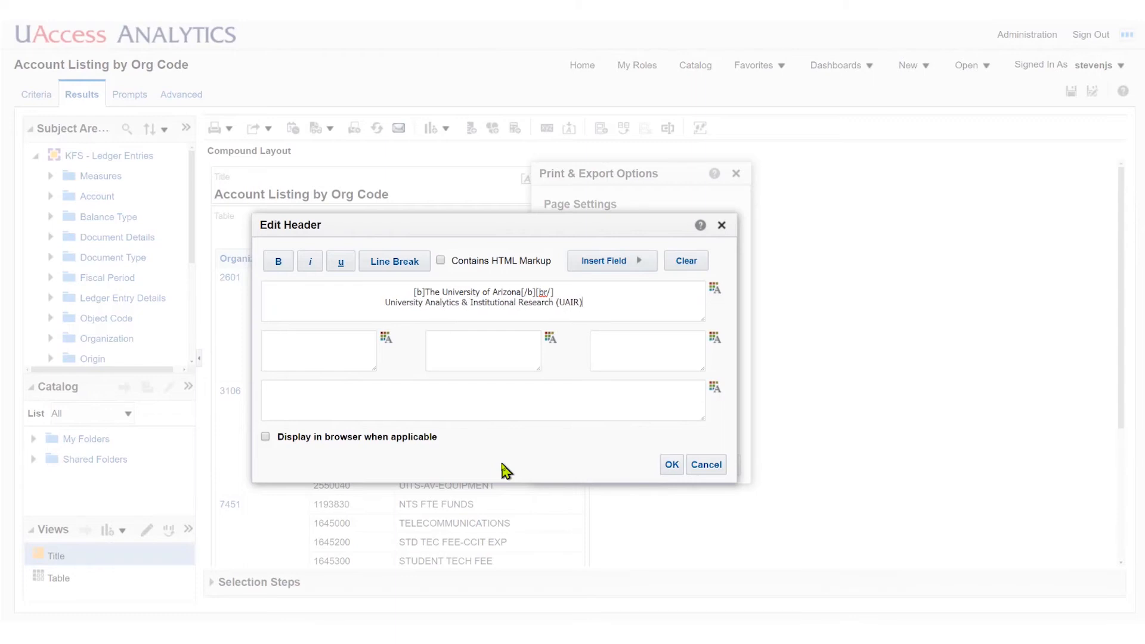
left_click_drag(385, 303, 576, 303)
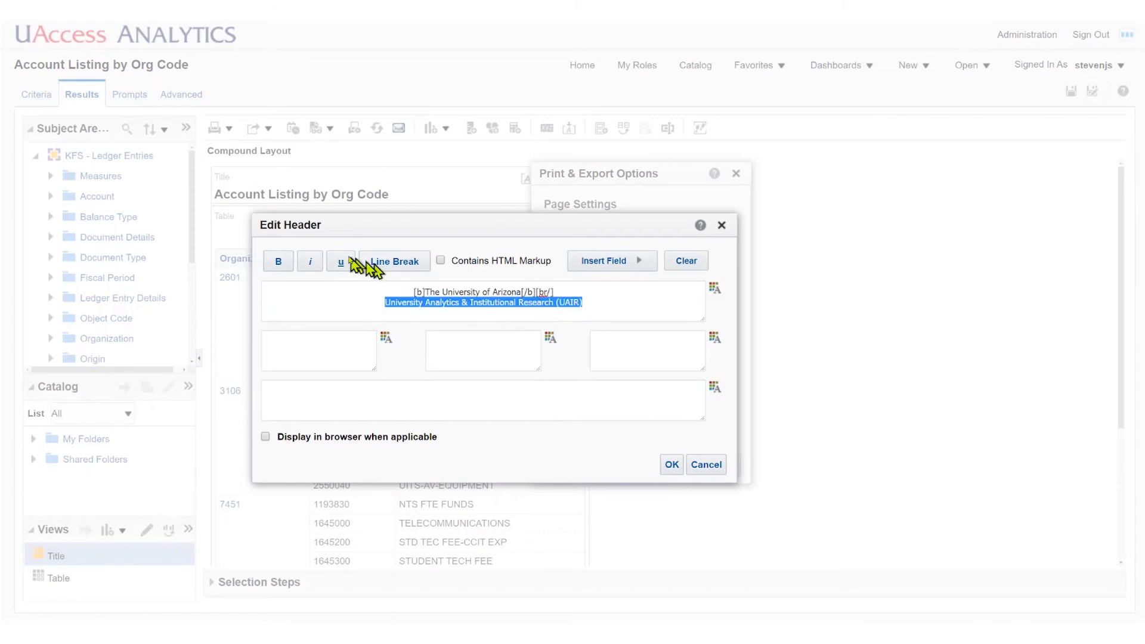
left_click(310, 262)
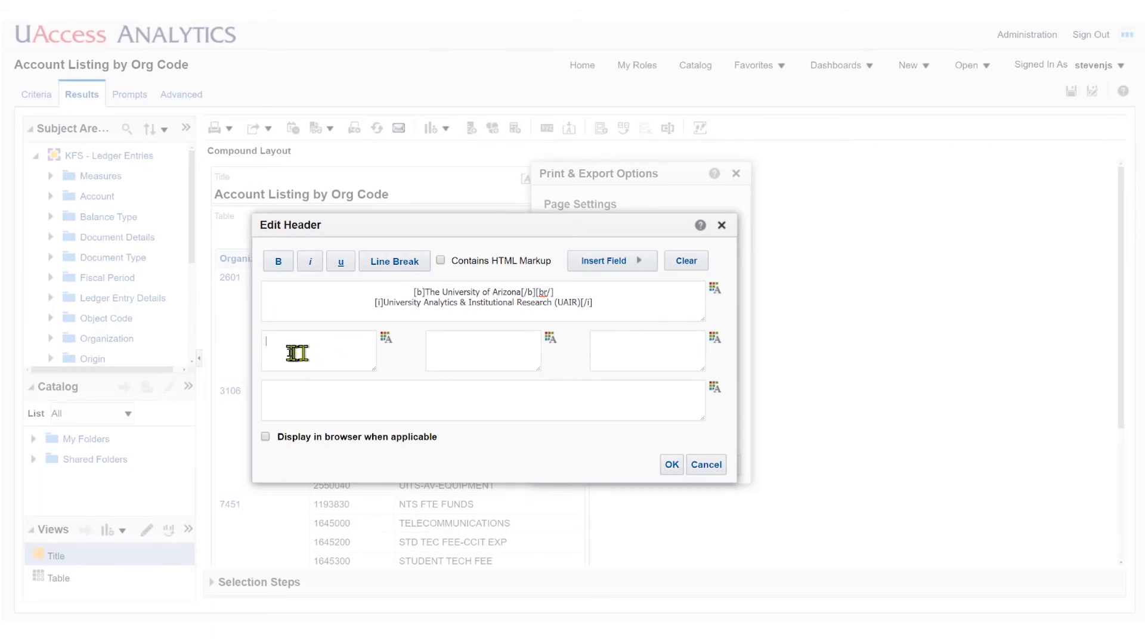
Insert the Date field in the left section of the header's middle row and apply the header and print options
left_click(642, 264)
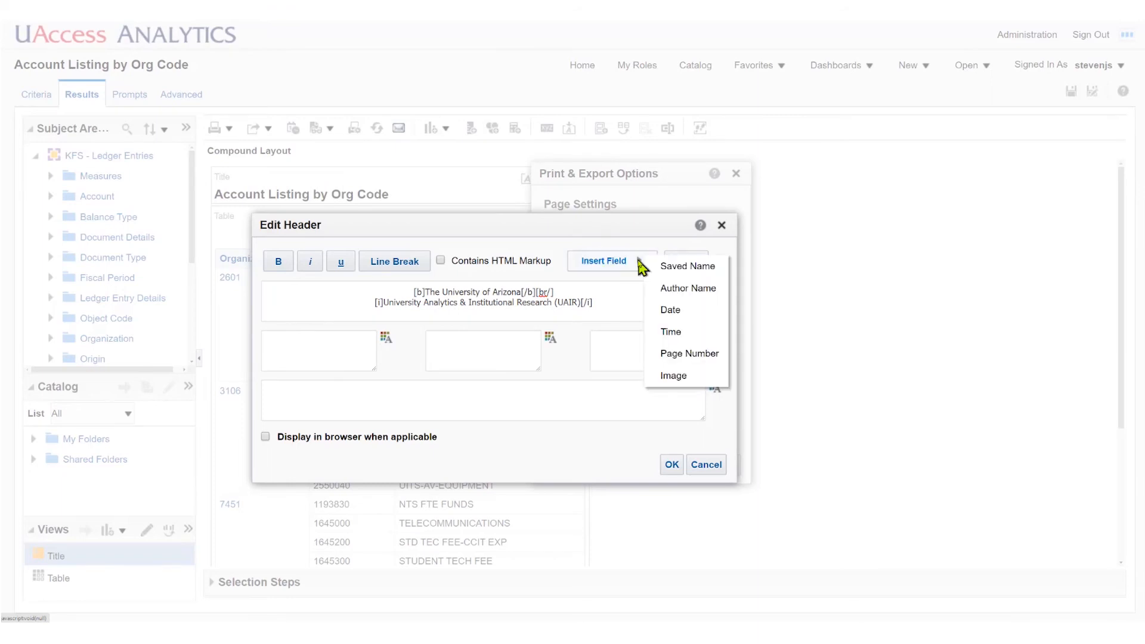
left_click(670, 310)
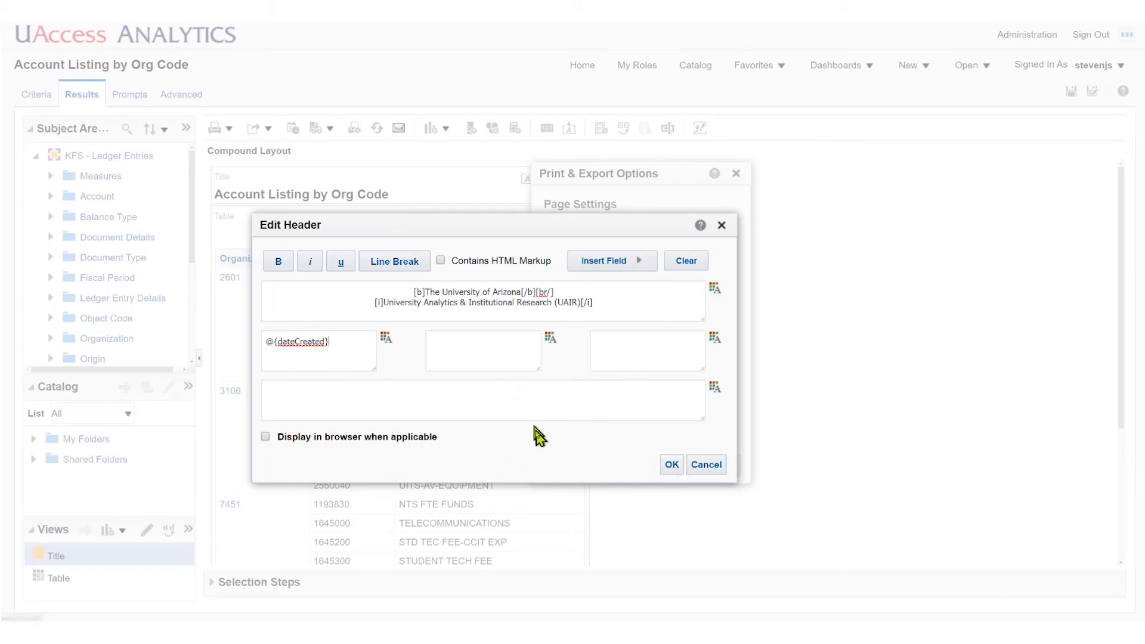
left_click(671, 466)
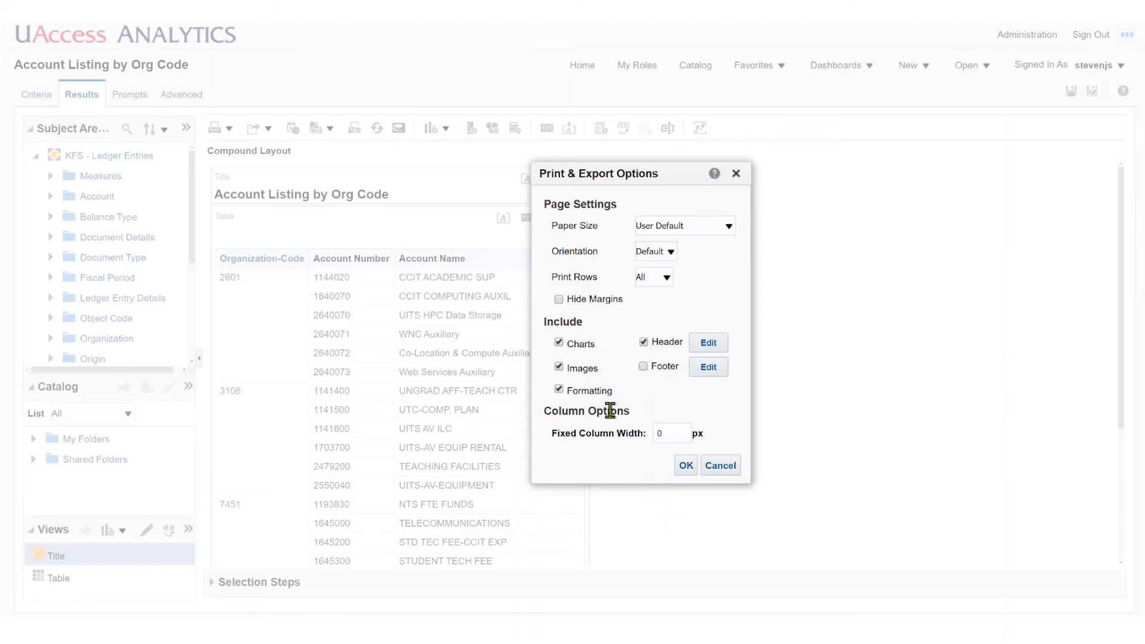
left_click(686, 466)
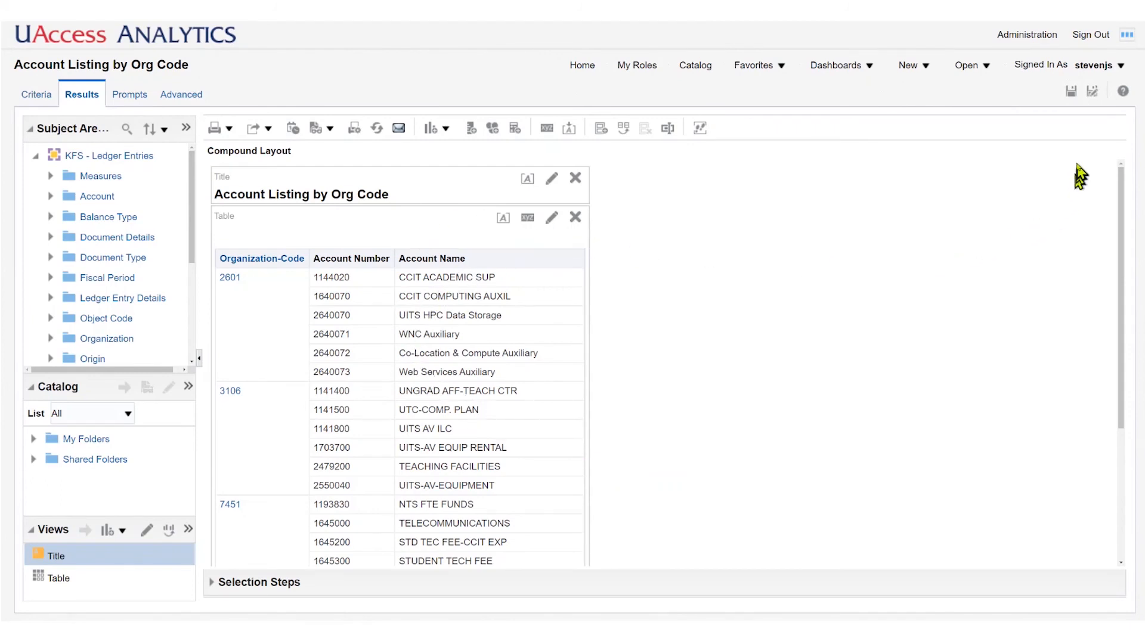
Save the Account Listing by Org Code analysis and generate its printable PDF
left_click(1070, 92)
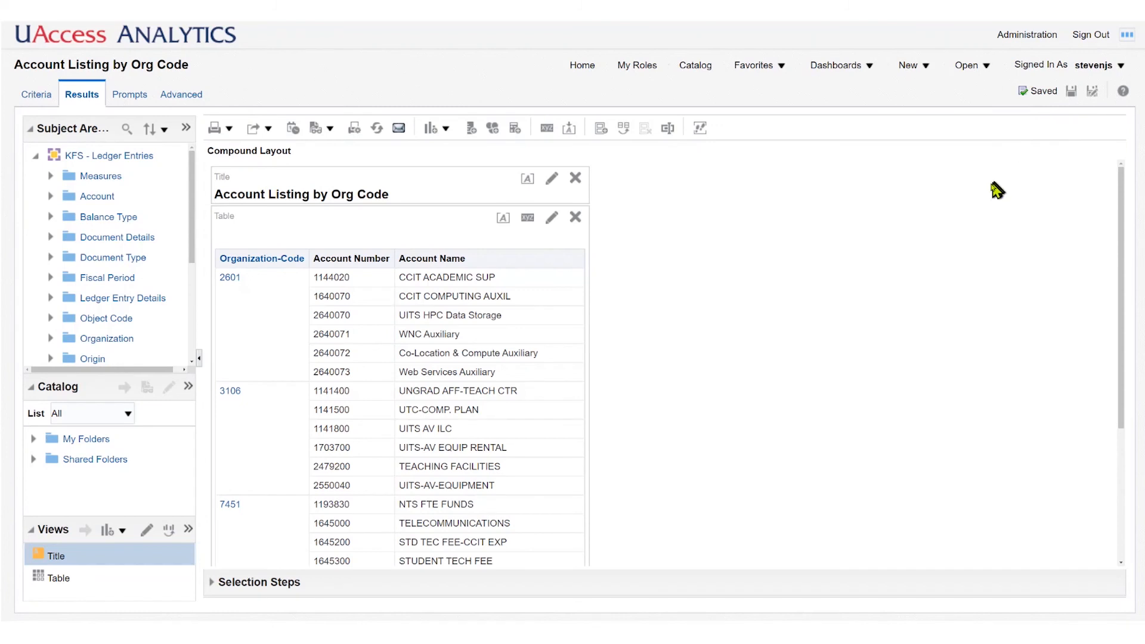
left_click(229, 129)
left_click(235, 150)
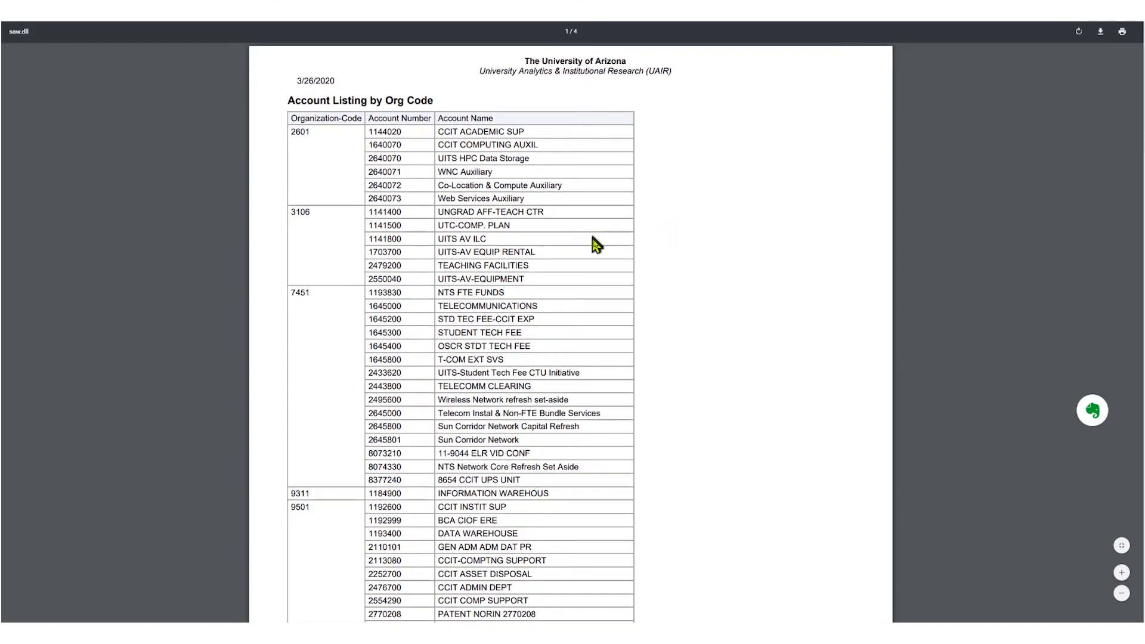
Examine the header and table rows across the PDF's pages and return to the first page
scroll(695, 280, "down", 4)
scroll(708, 281, "down", 4)
scroll(705, 281, "down", 5)
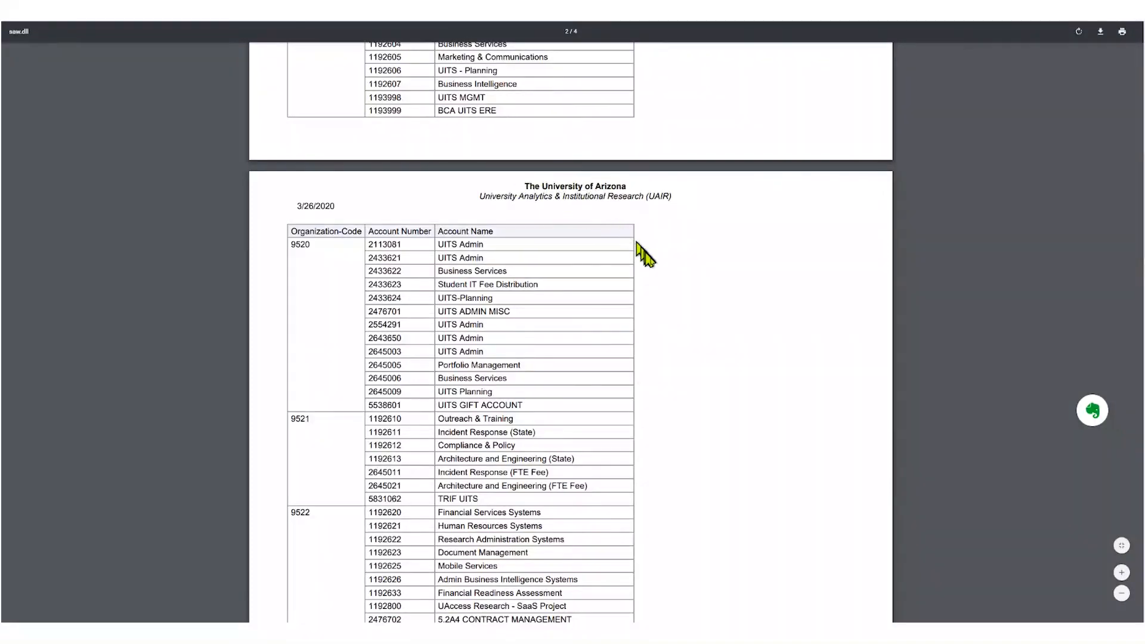
scroll(662, 272, "down", 3)
scroll(666, 273, "down", 7)
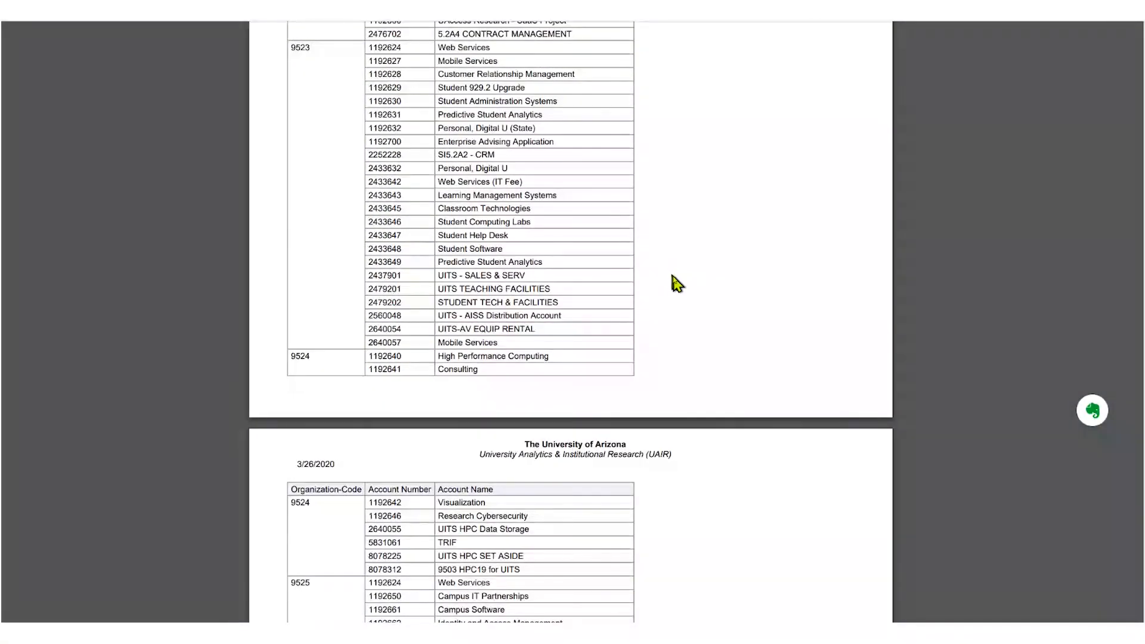
scroll(678, 284, "up", 15)
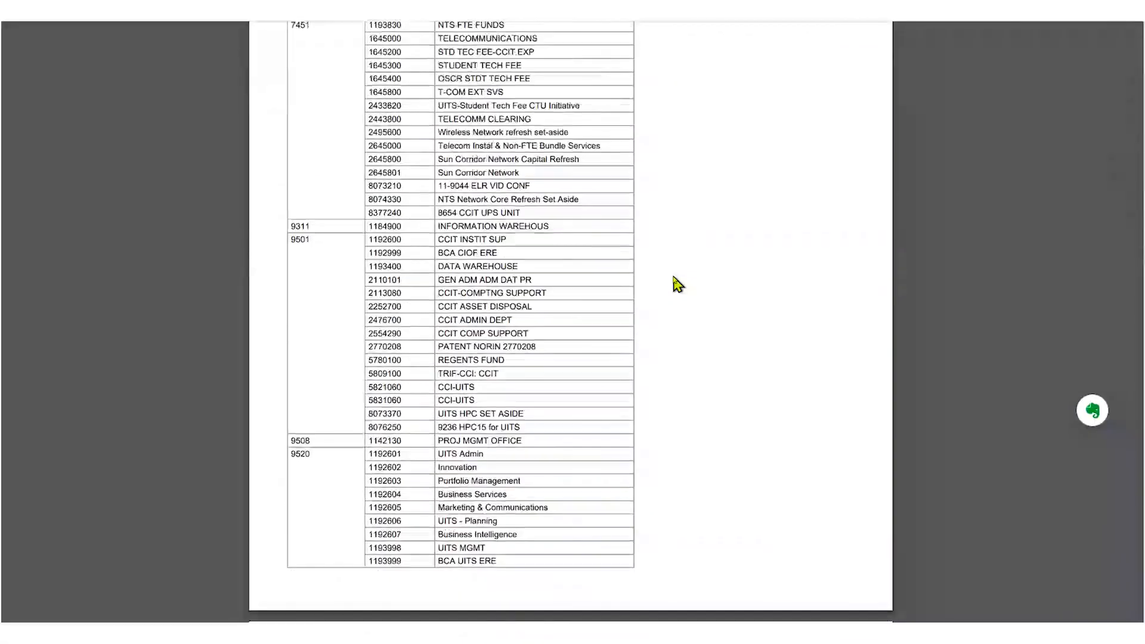
scroll(678, 284, "up", 5)
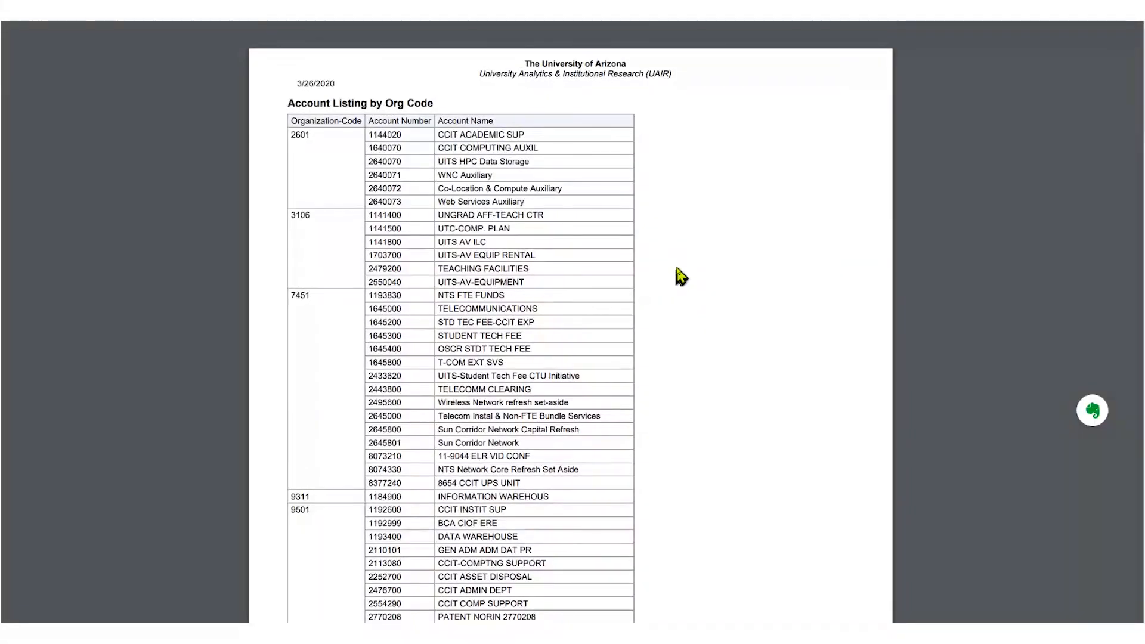